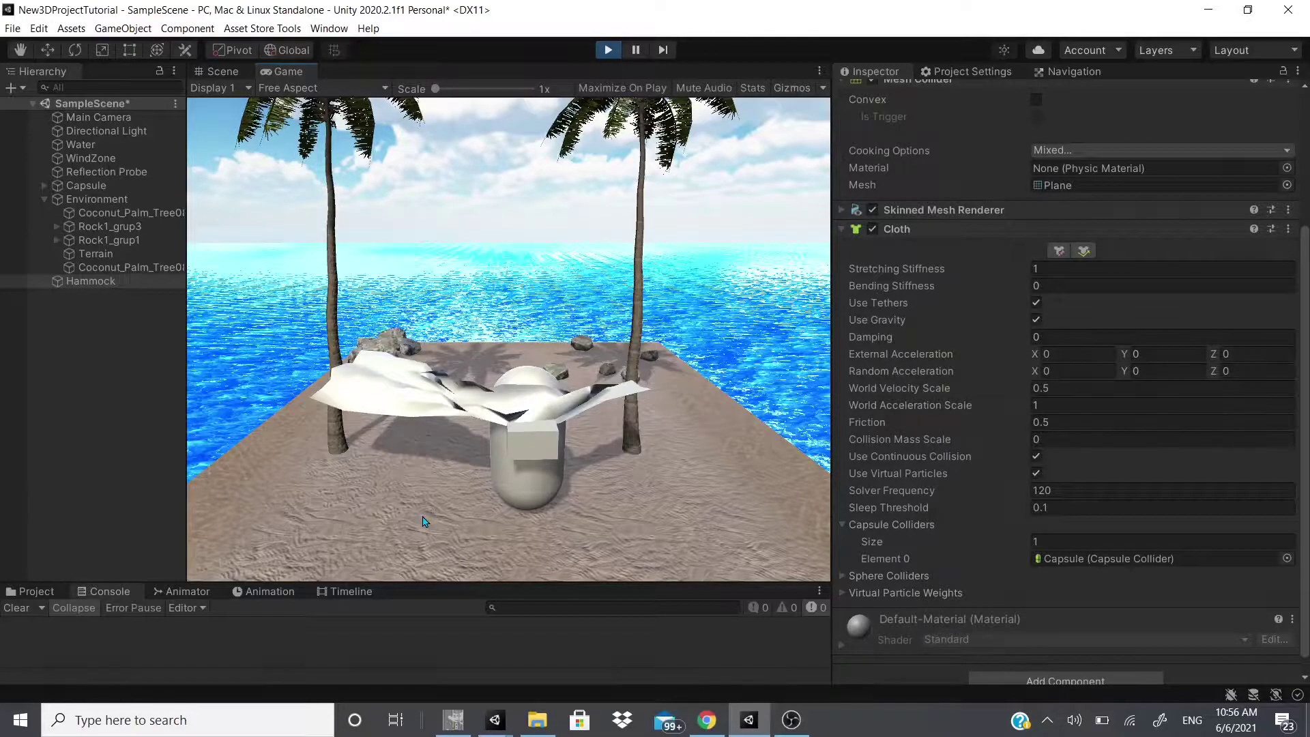
Step: Set the hammock cloth's Solver Frequency to 120
double_click(1049, 489)
text(21)
text(20)
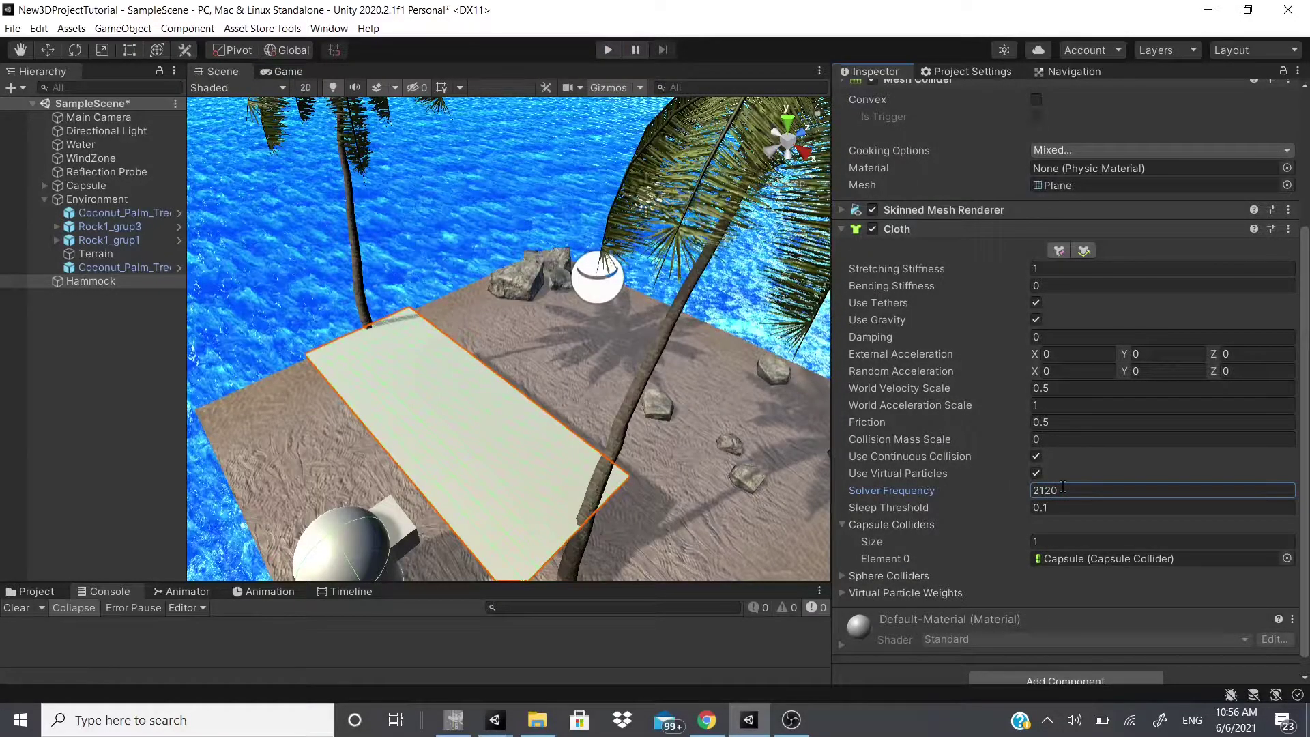
key(Home)
key(Delete)
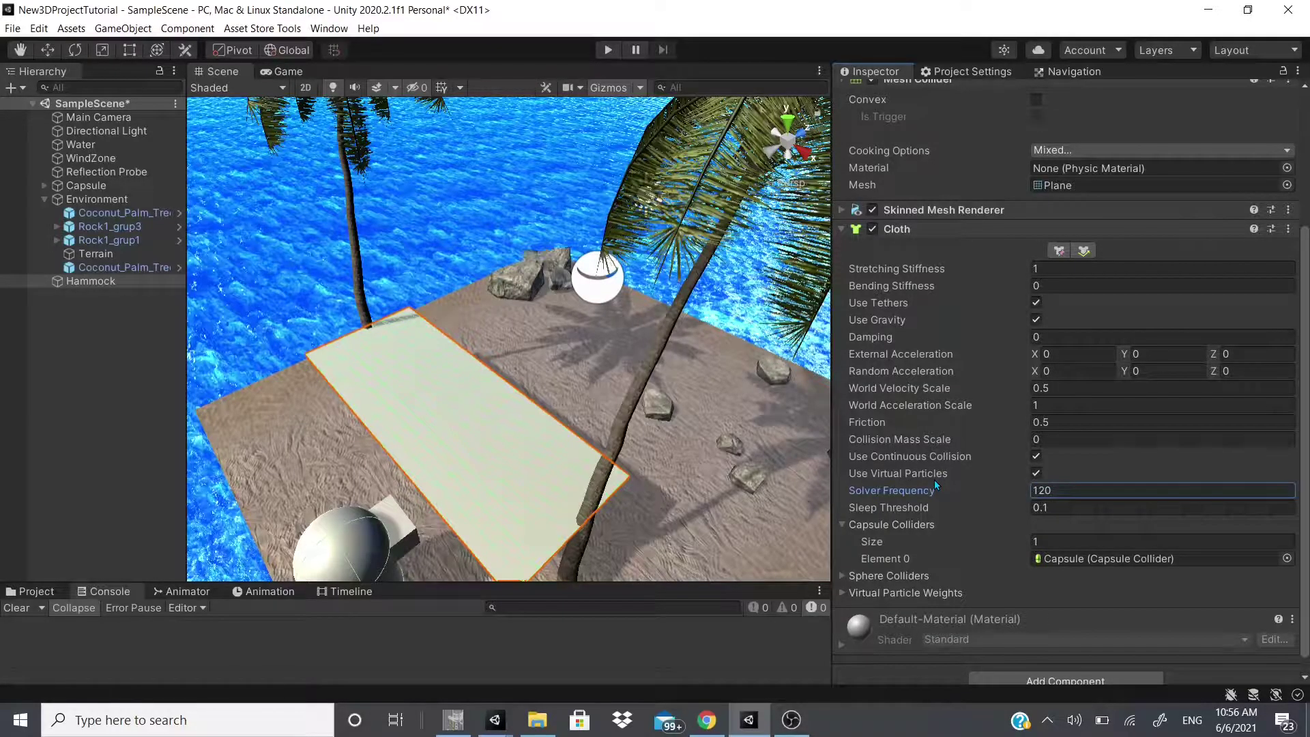
Step: Collapse the cloth's Capsule Colliders list and expand its Virtual Particle Weights to examine the element values
click(856, 523)
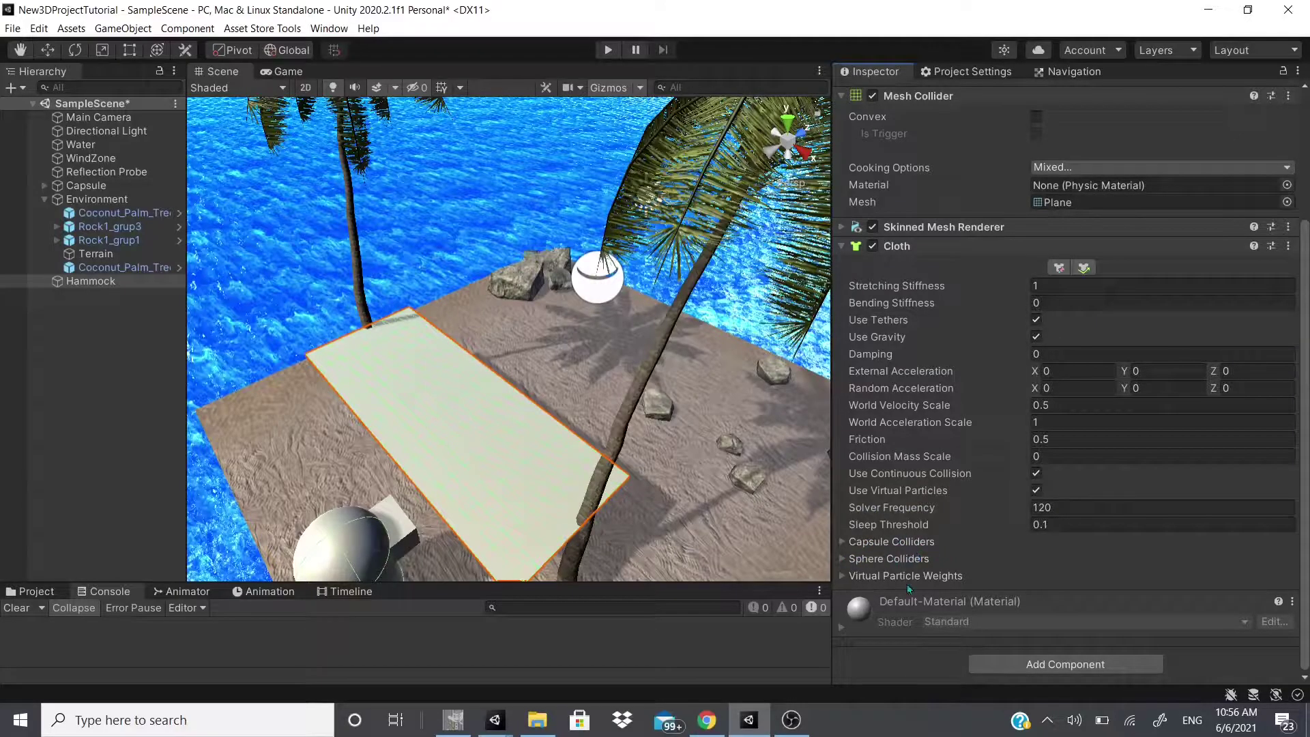
click(886, 559)
click(856, 559)
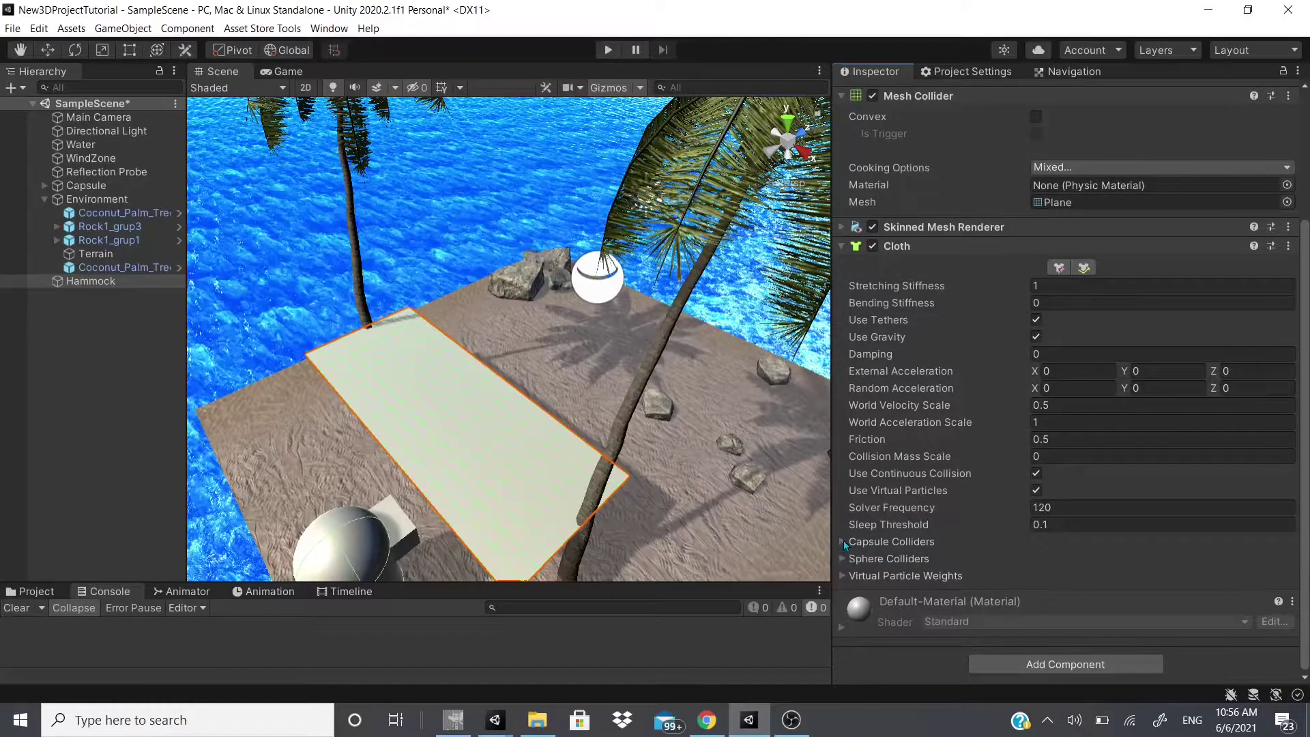
click(846, 576)
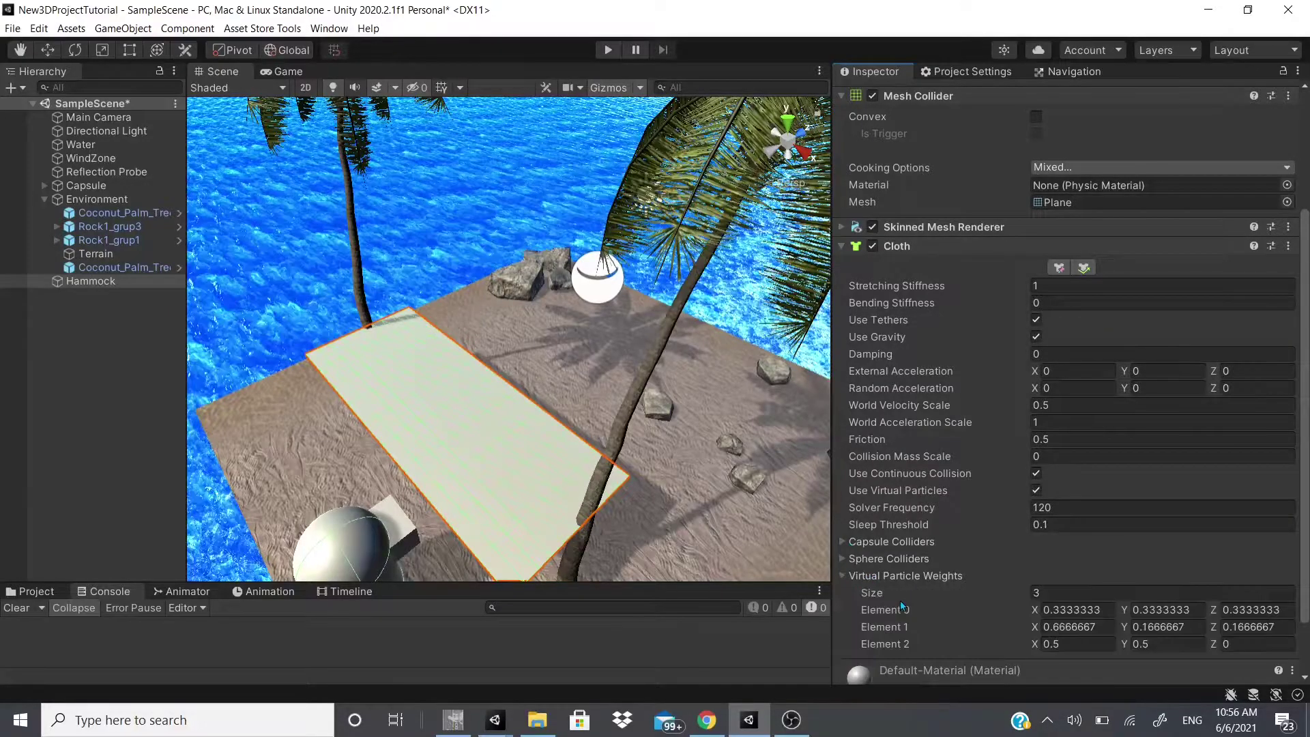
scroll(838, 568, down, 2)
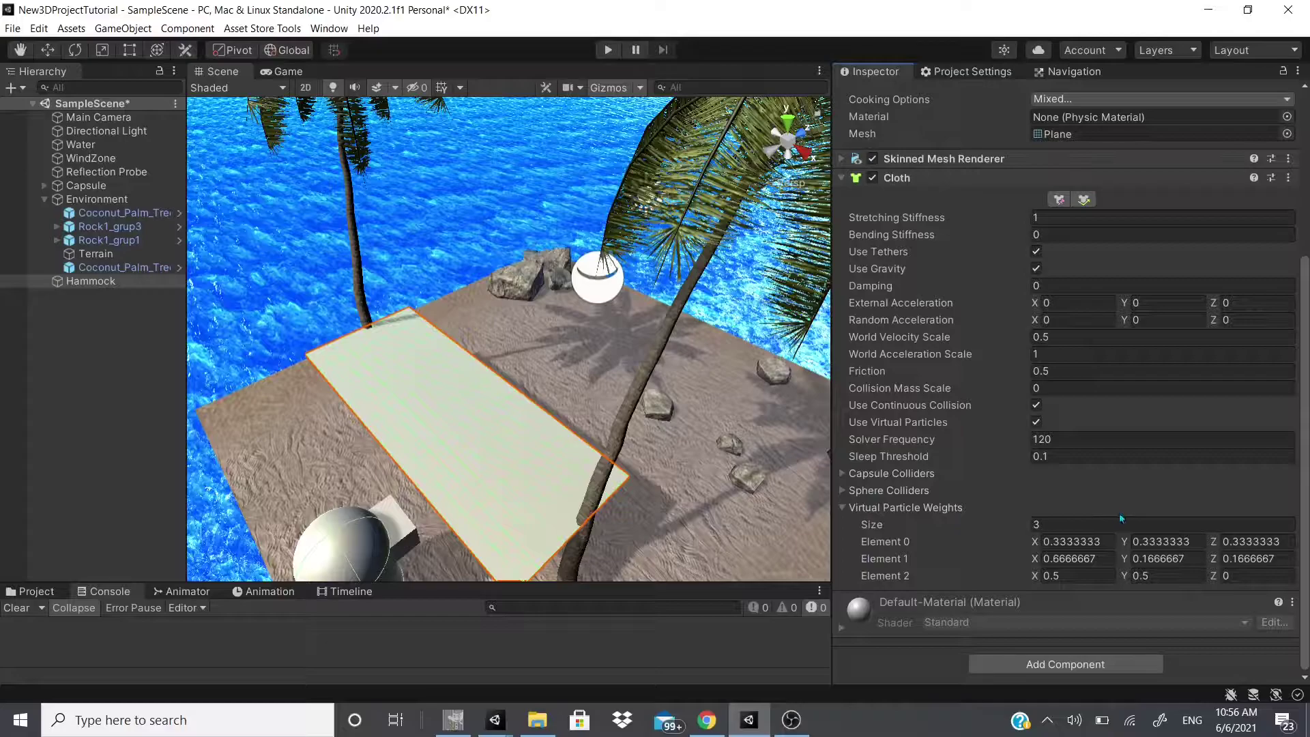
Step: Switch to Chrome and read the Unity Cloth manual's sections on collider types, the Edit Constraints Tool, self-collision and intercollision
click(707, 721)
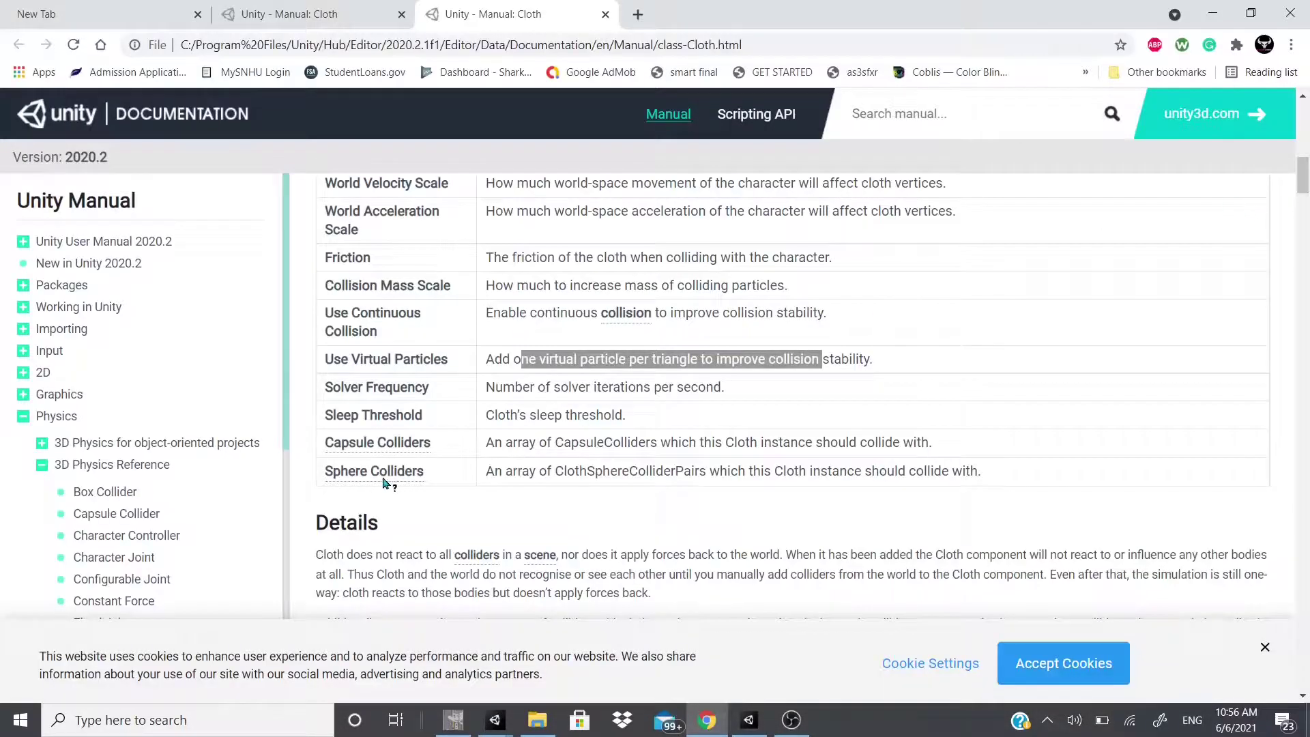
scroll(807, 472, down, 20)
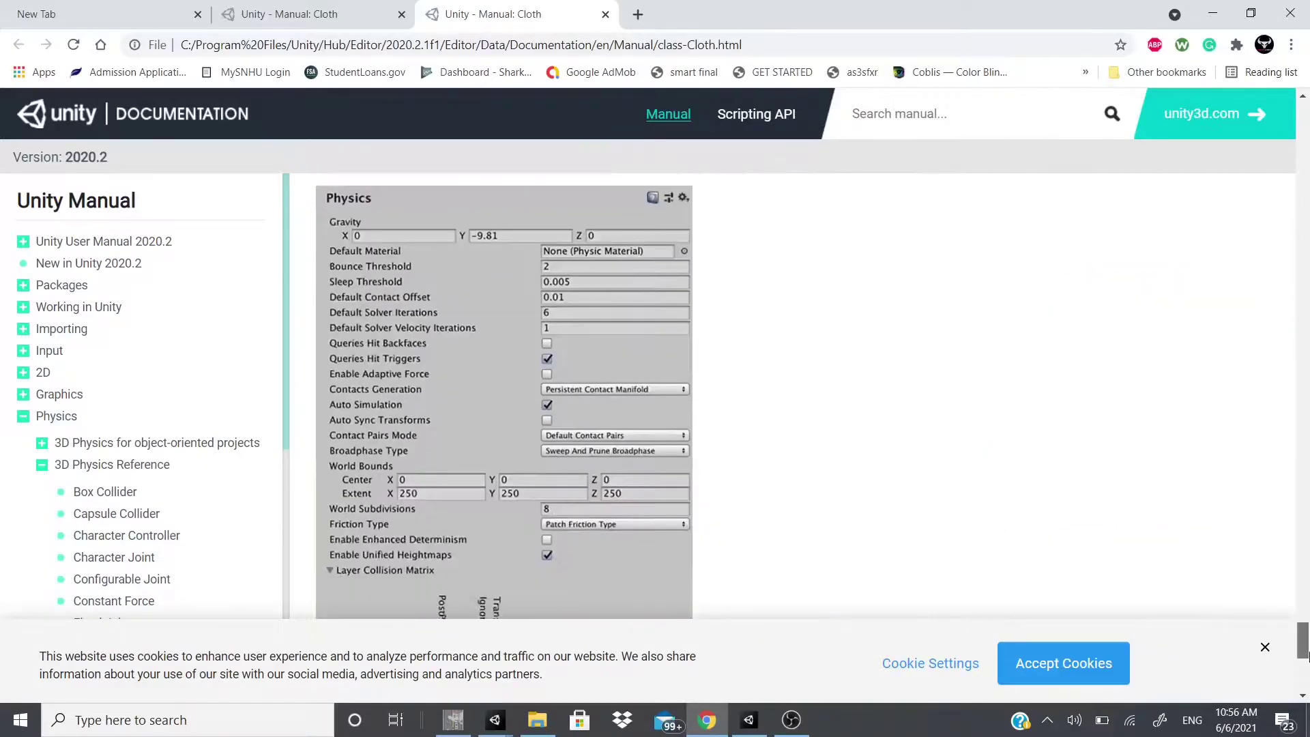
scroll(503, 428, up, 12)
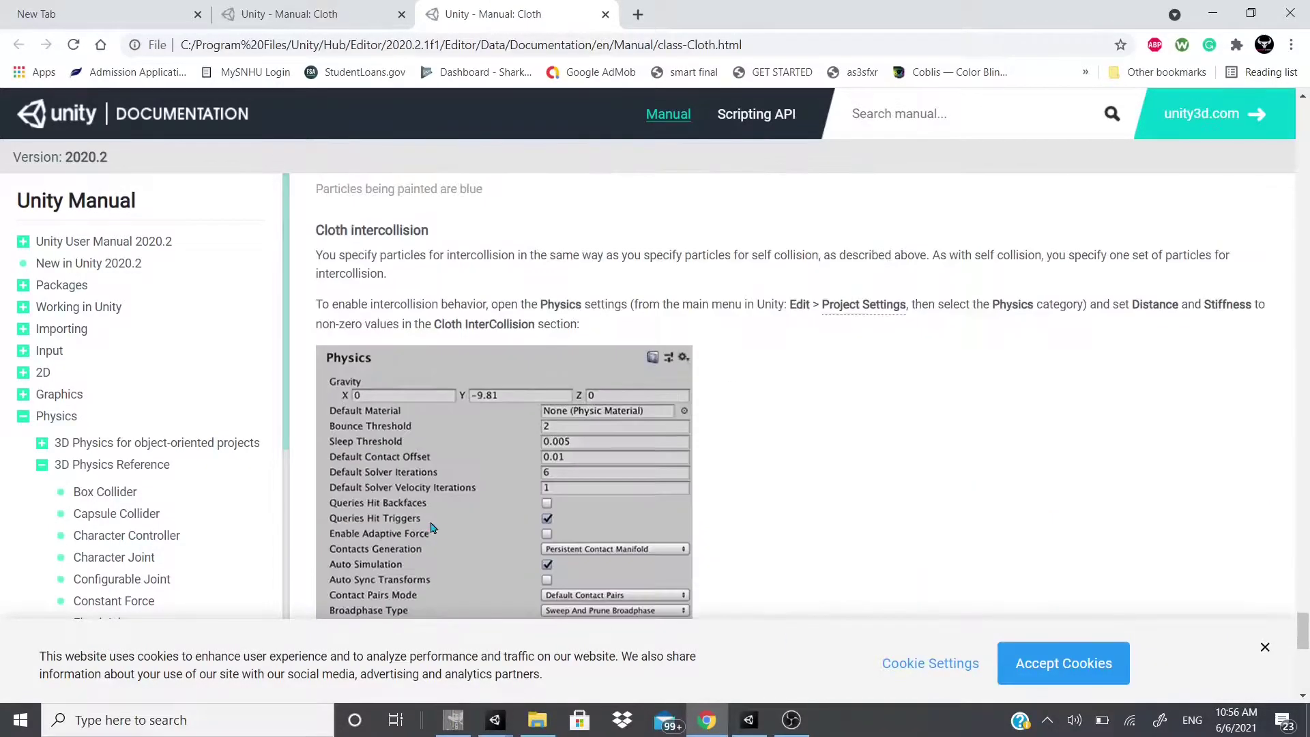
scroll(504, 428, up, 6)
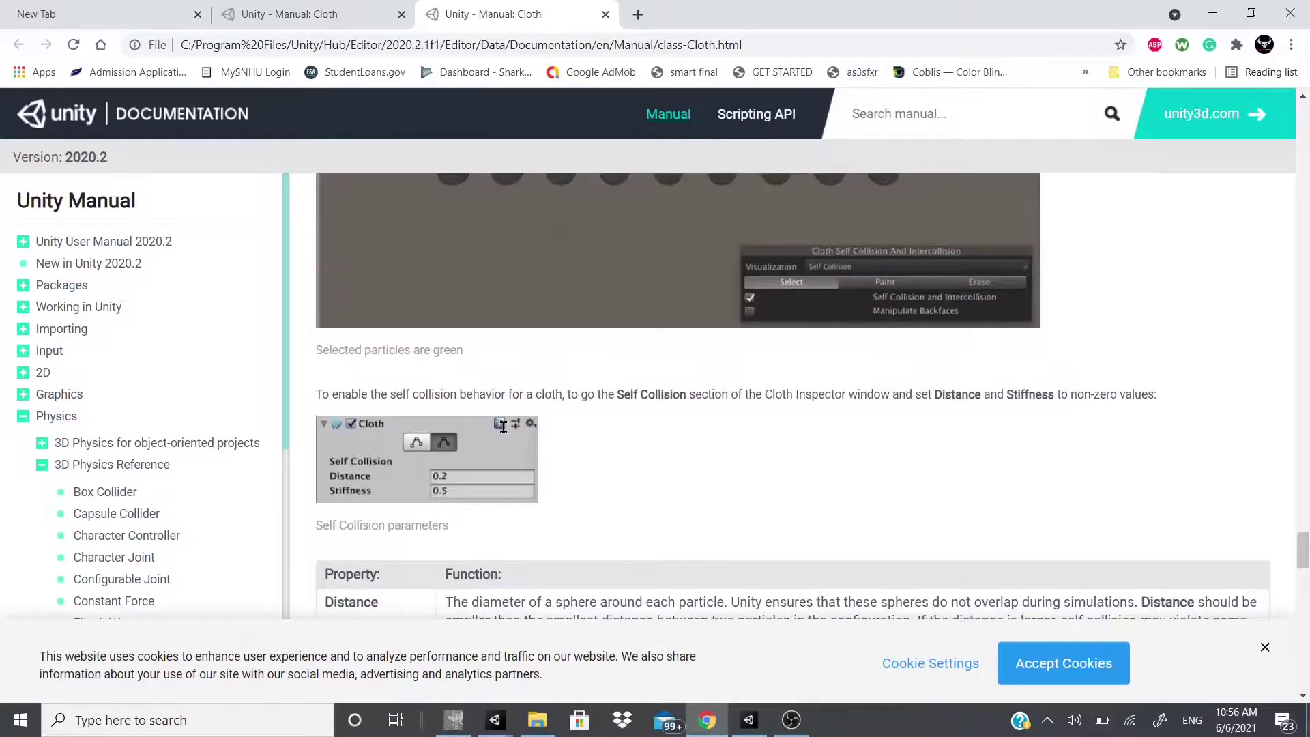
scroll(503, 428, up, 15)
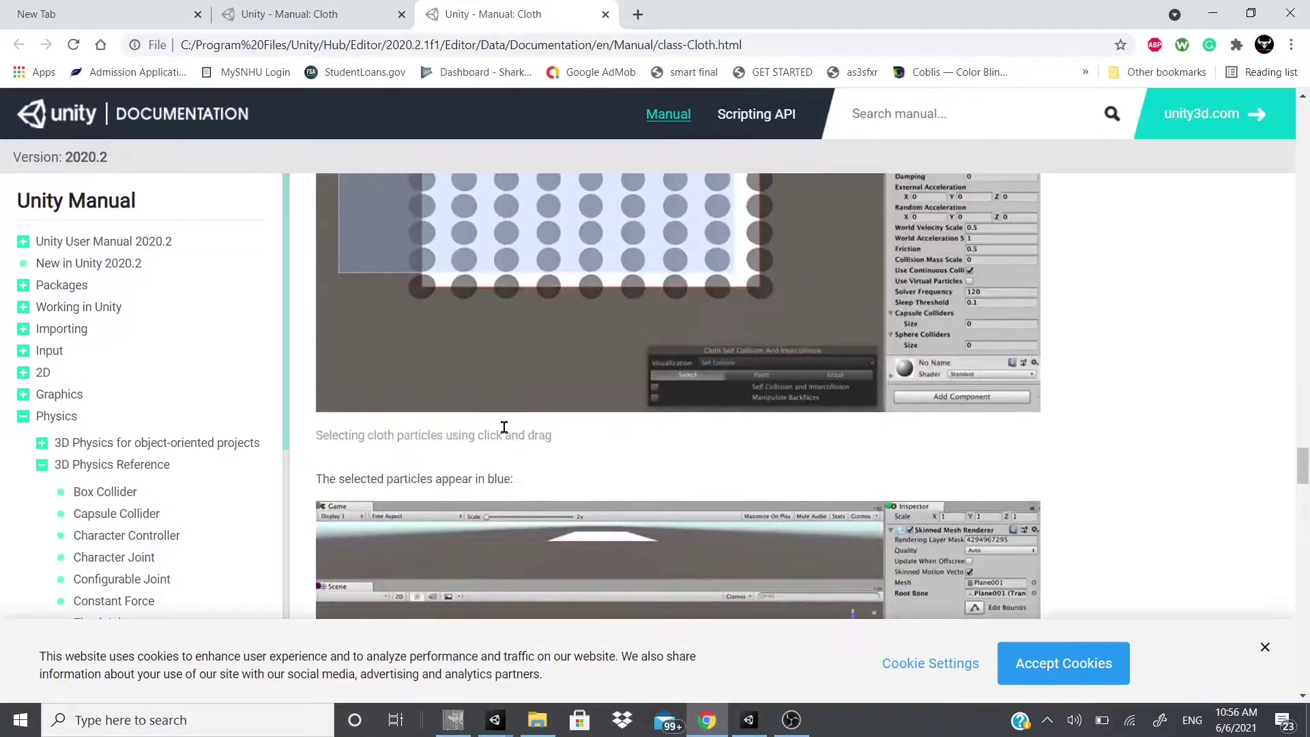
scroll(505, 427, up, 15)
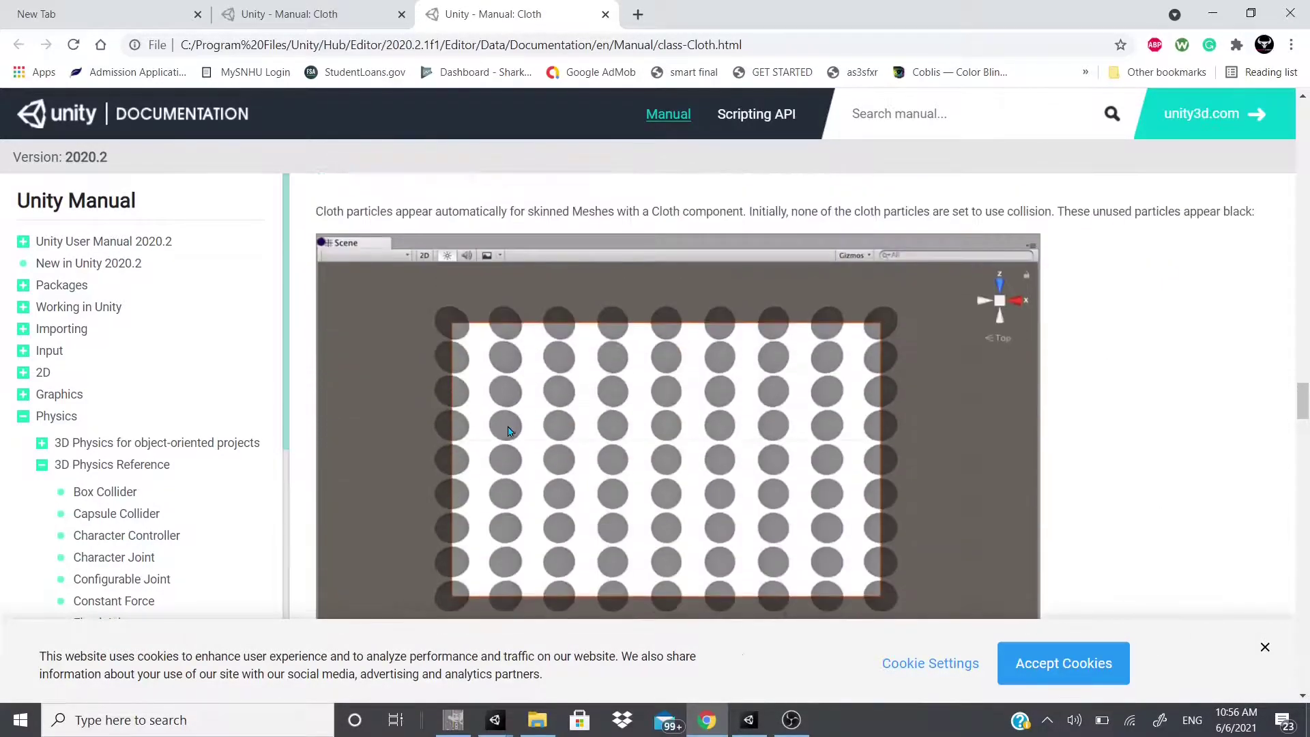
scroll(508, 425, up, 15)
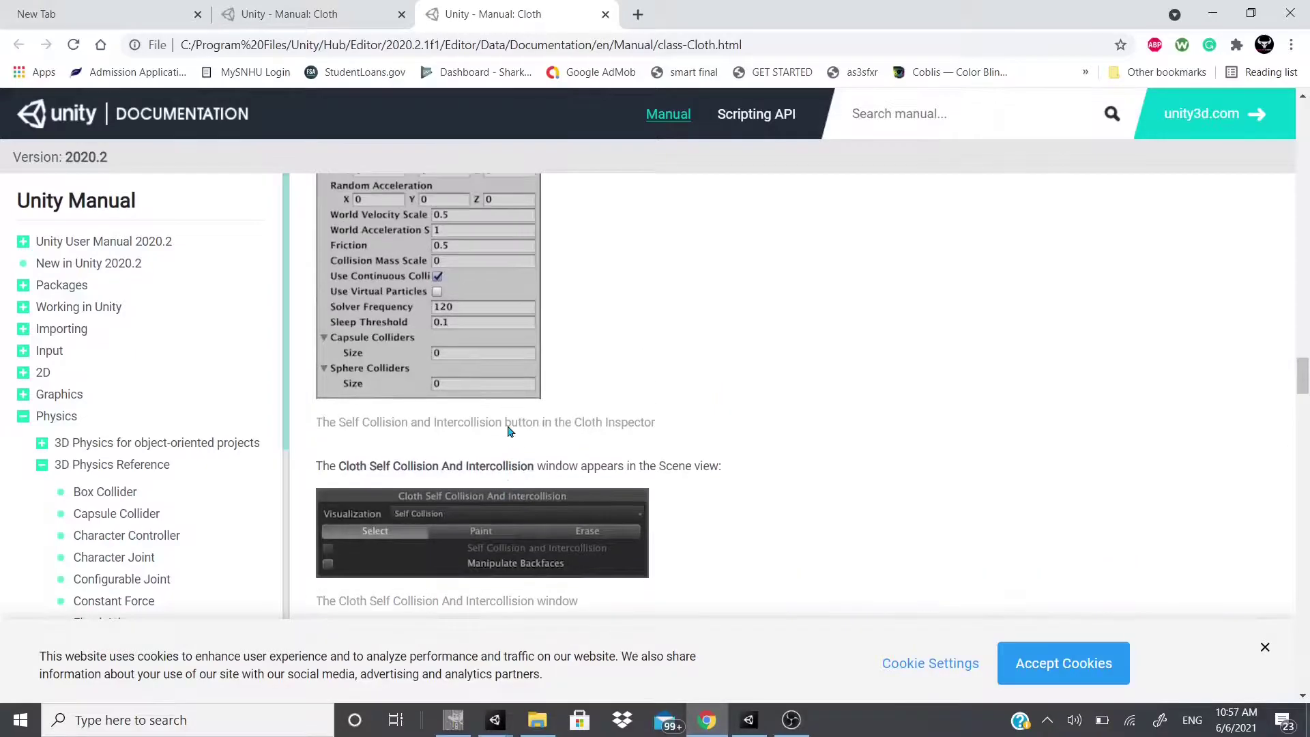
scroll(481, 345, up, 20)
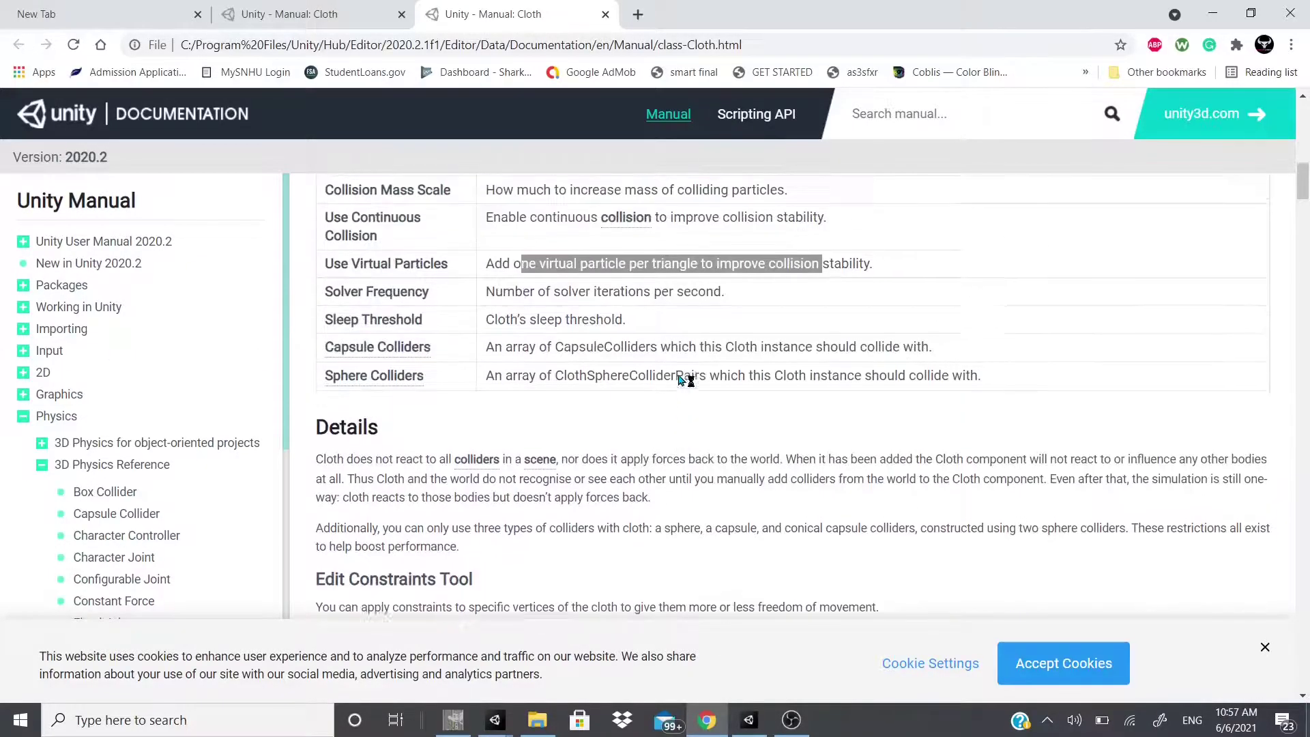
scroll(710, 337, up, 10)
scroll(1078, 325, down, 20)
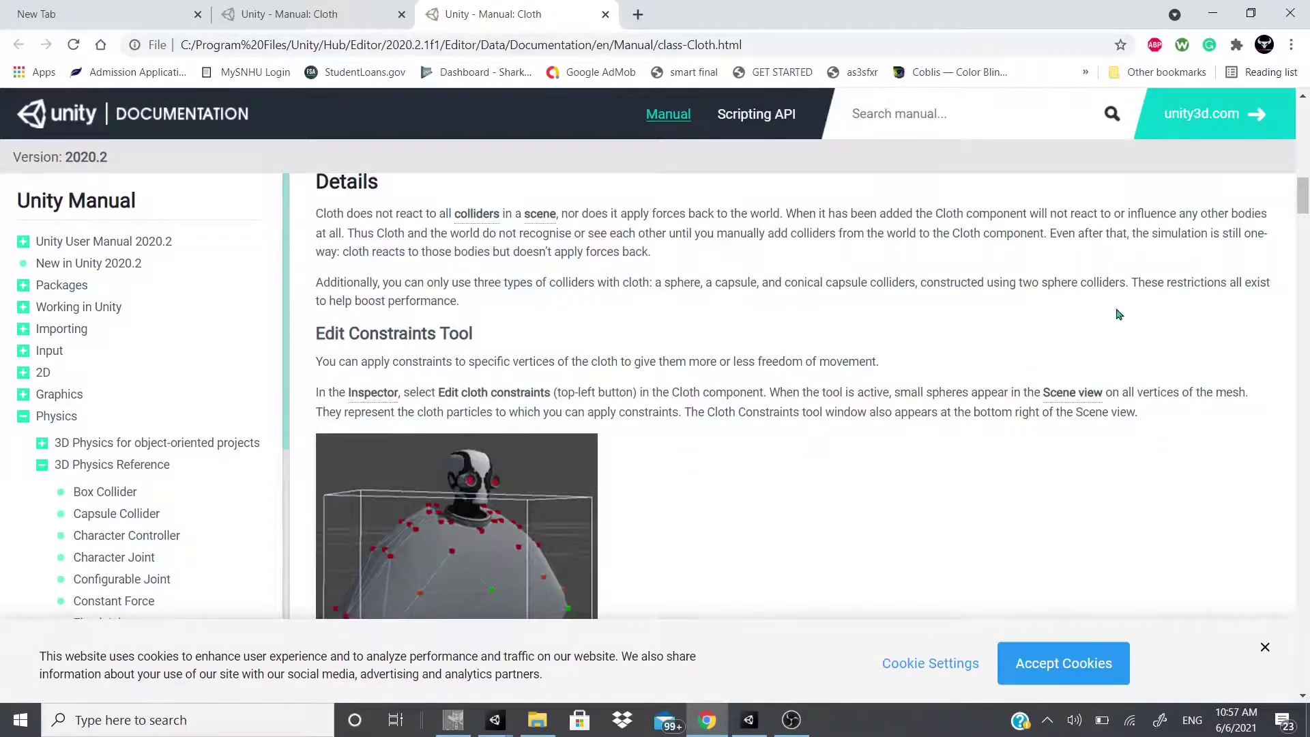
scroll(1009, 266, down, 3)
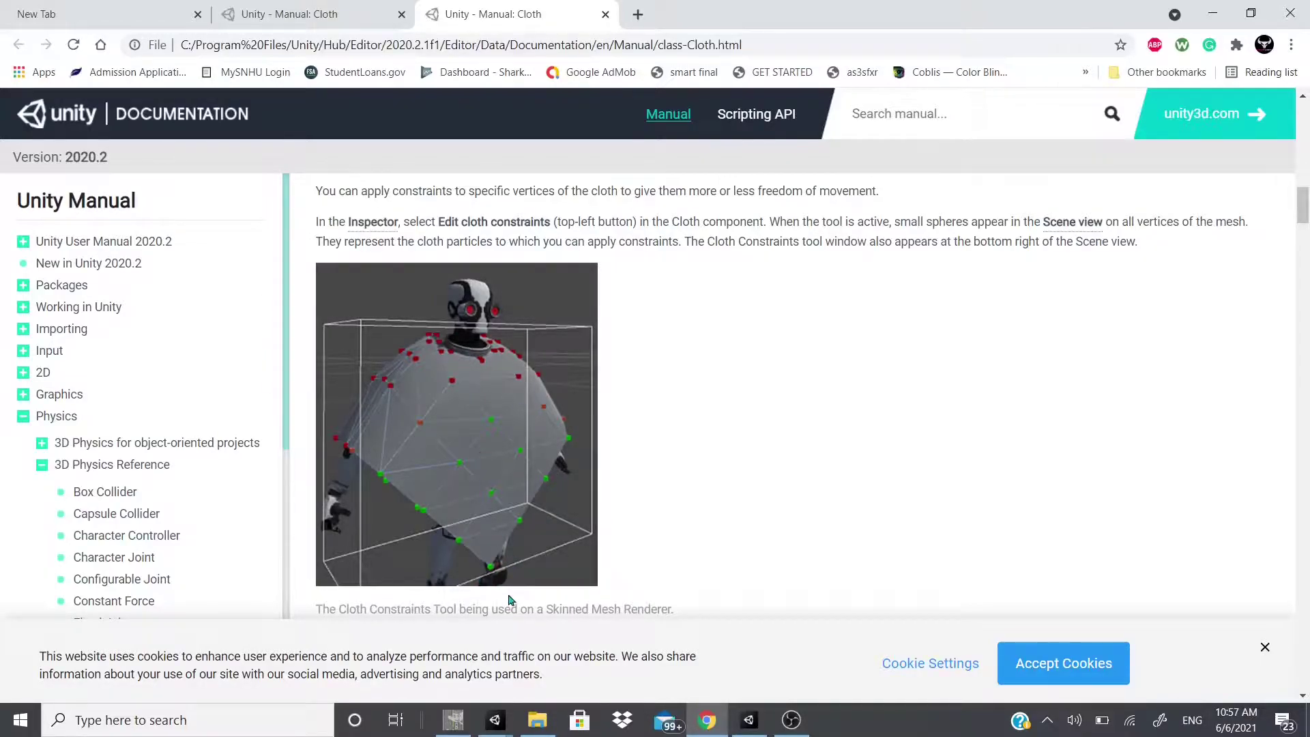
scroll(509, 594, down, 7)
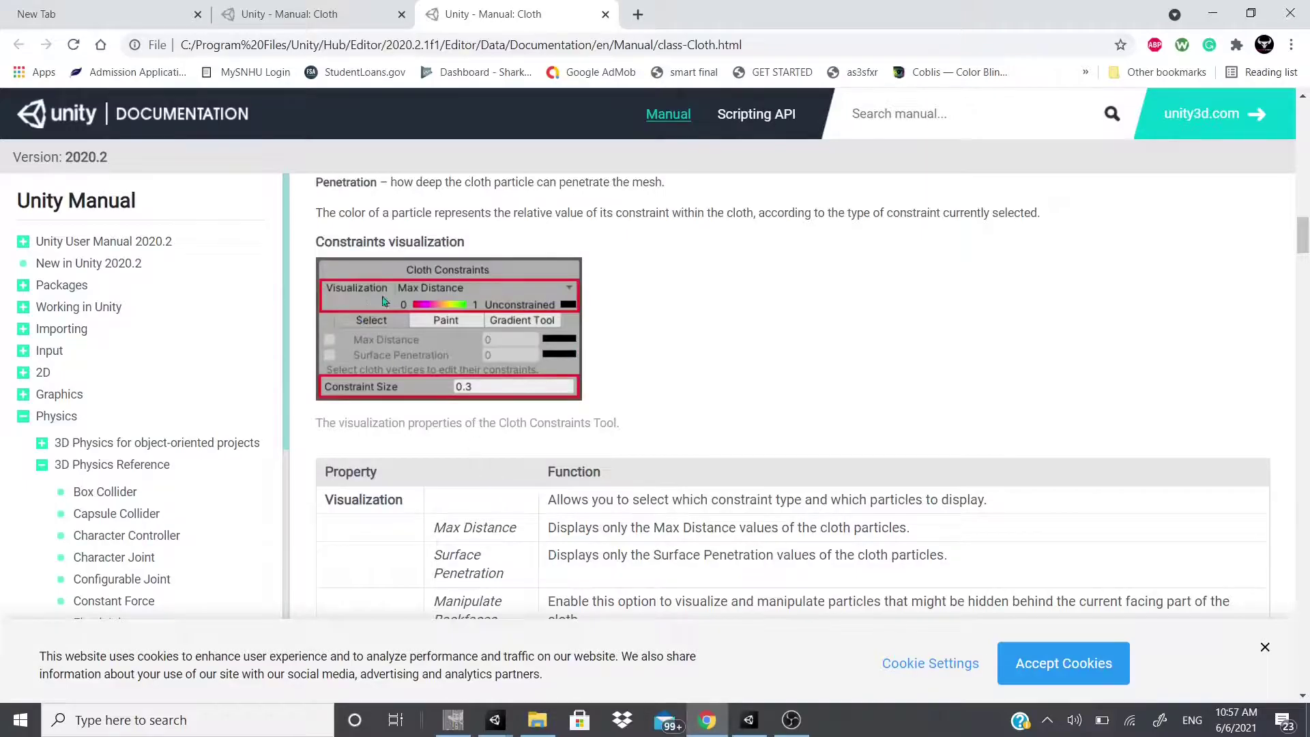
Step: Switch back to Unity, start editing the hammock's cloth self/inter-collision, and set the visualization to Self-Collision
key(alt+Tab)
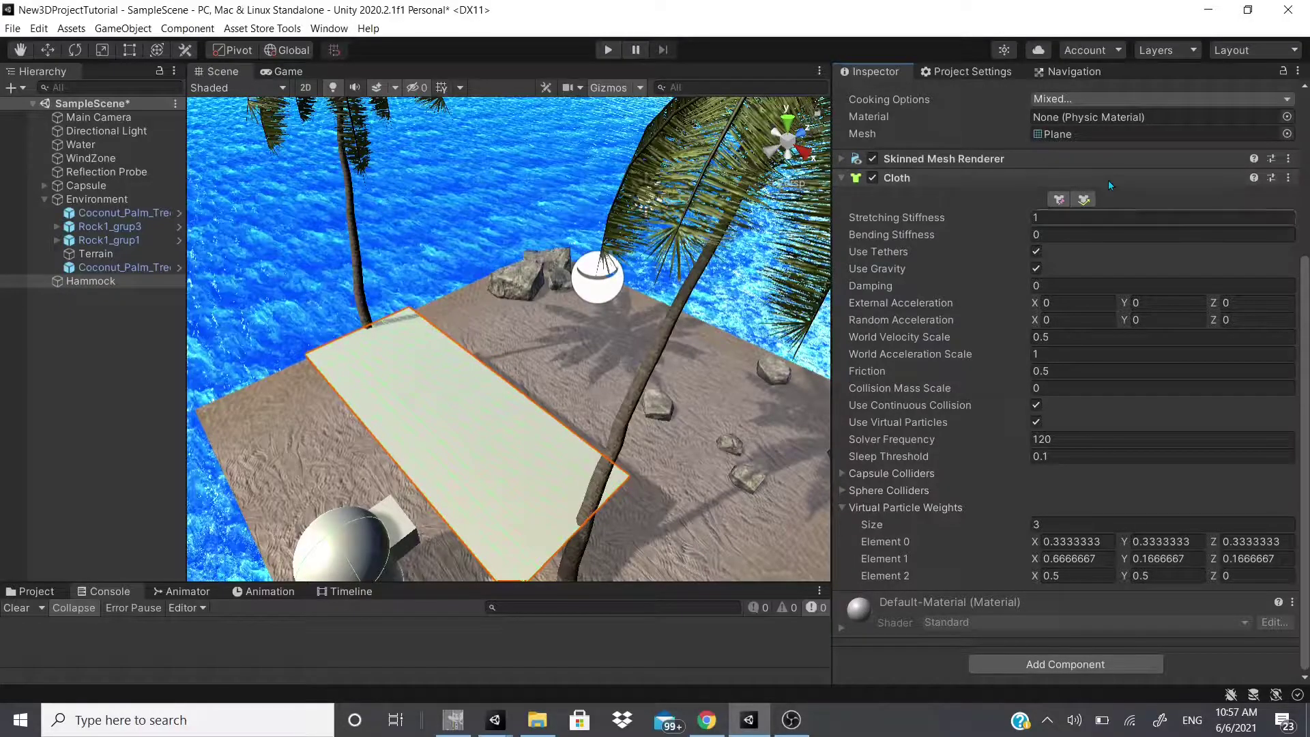
click(1083, 199)
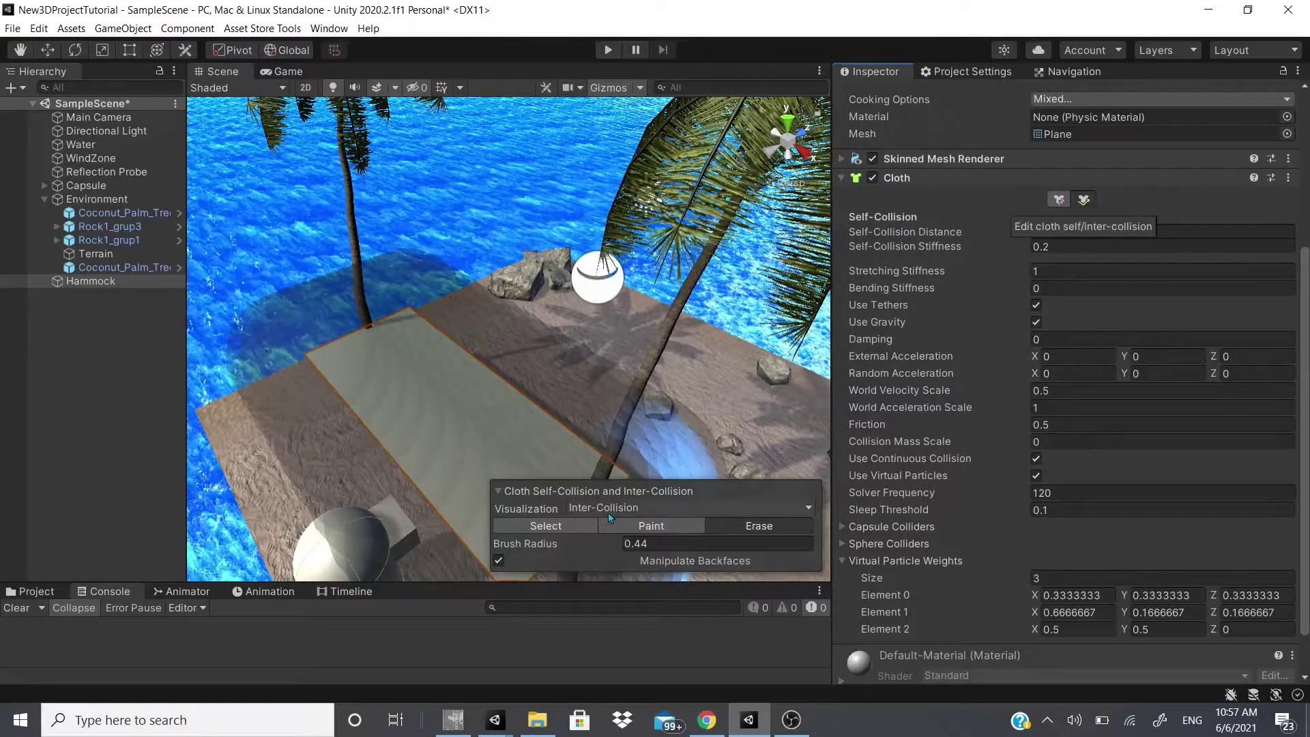
scroll(477, 409, down, 4)
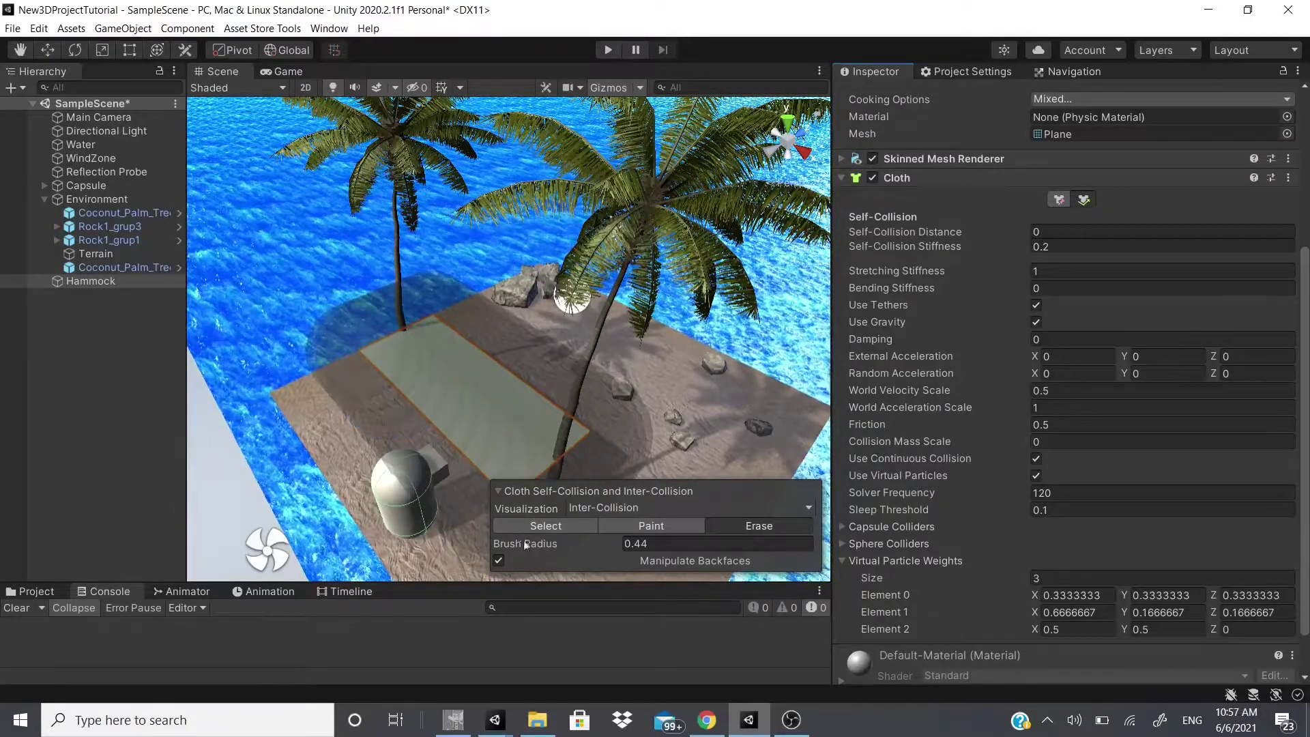
click(618, 511)
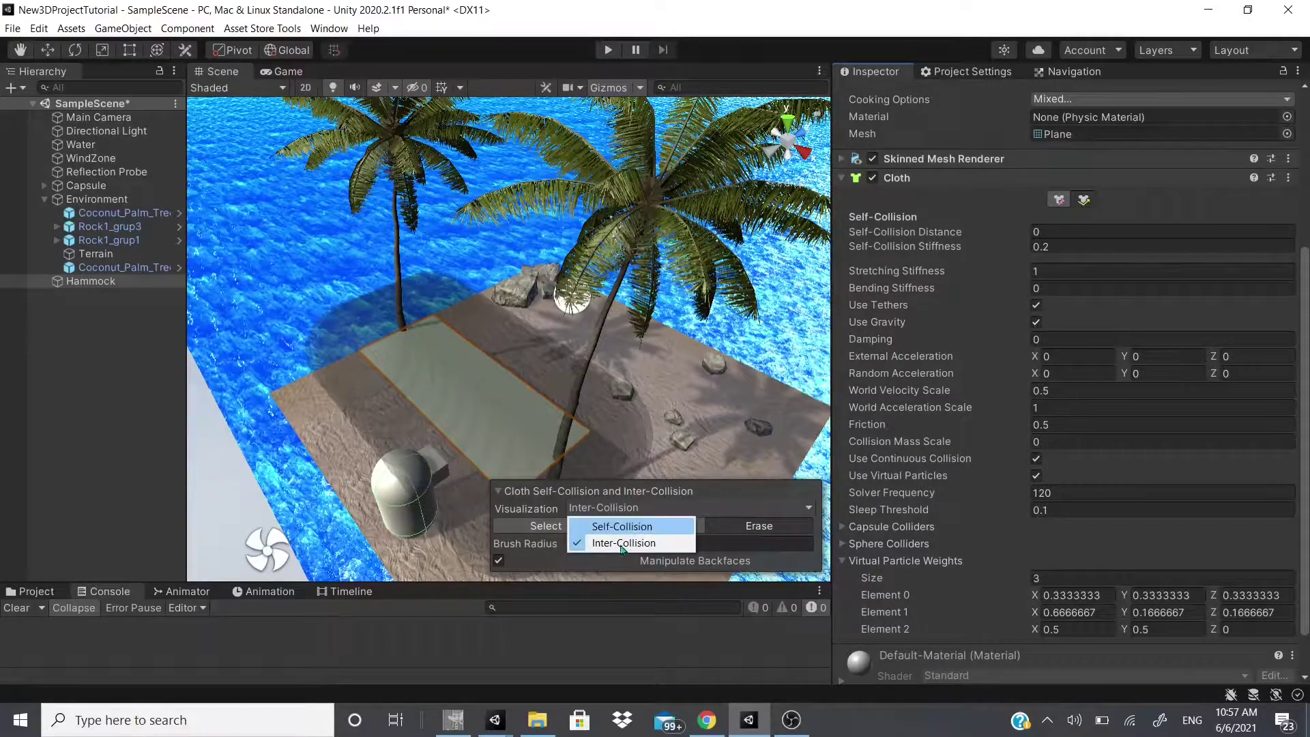
click(615, 533)
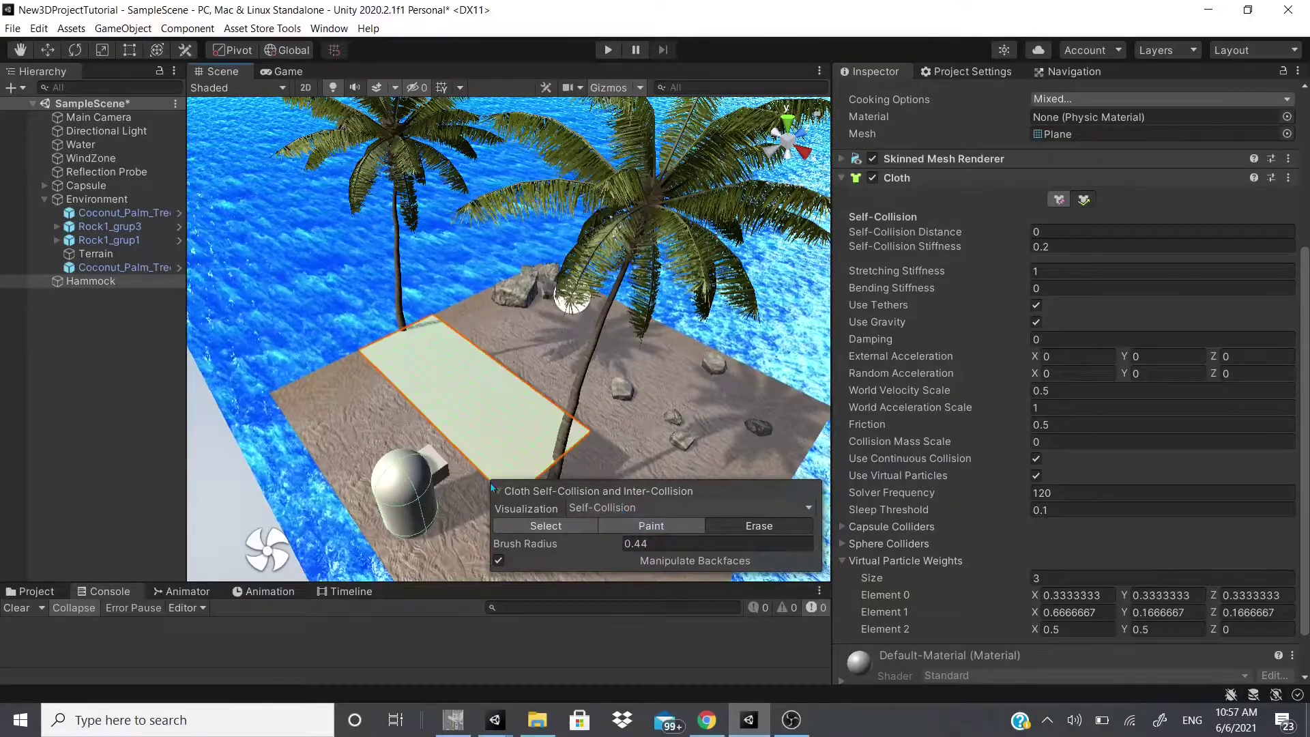
Step: Set the collision visualization to Inter-Collision and paint the hammock's cloth particles for inter-collision
scroll(478, 438, up, 3)
alt+drag(478, 437, 552, 287)
click(614, 507)
click(614, 543)
mouse_move(526, 471)
alt+mouse_down()
mouse_move(634, 535)
mouse_move(476, 360)
mouse_move(540, 455)
mouse_move(513, 429)
mouse_move(627, 420)
mouse_move(630, 406)
alt+mouse_up()
click(646, 528)
click(631, 407)
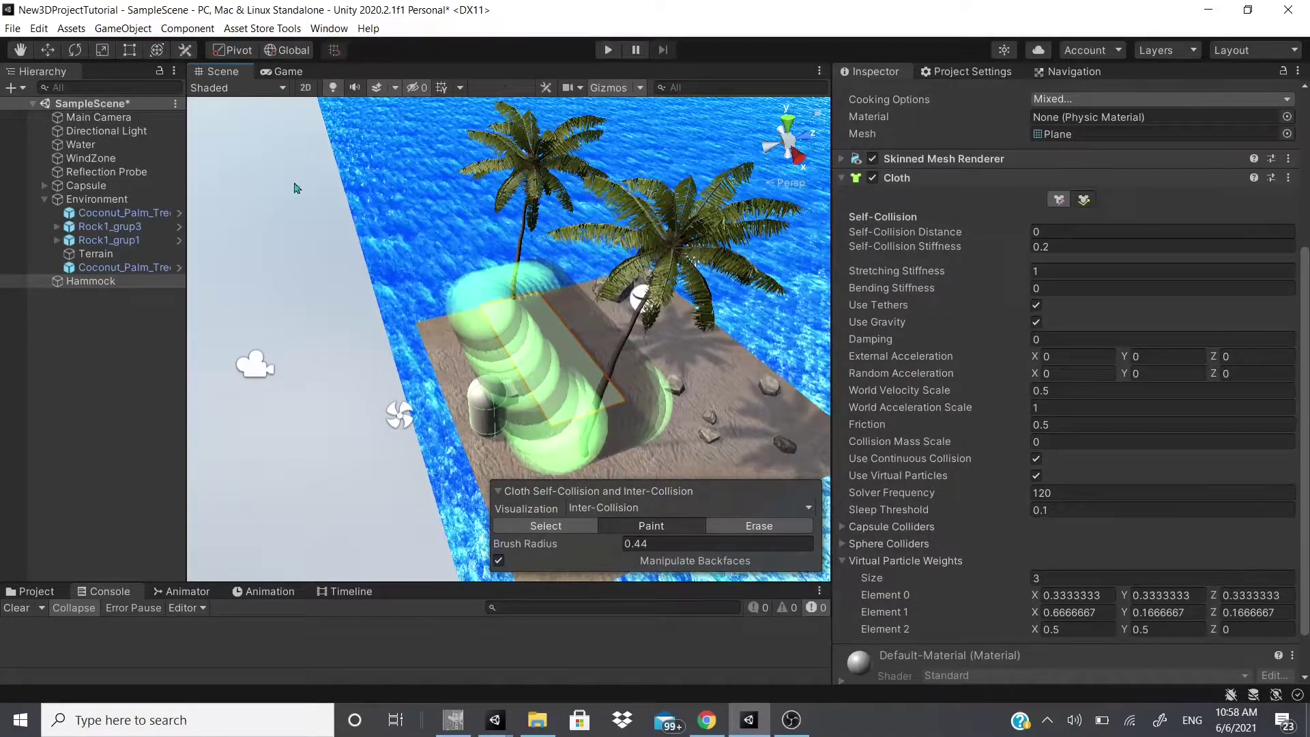
Step: Run the scene to test how the hammock cloth behaves, and stop play mode
click(599, 52)
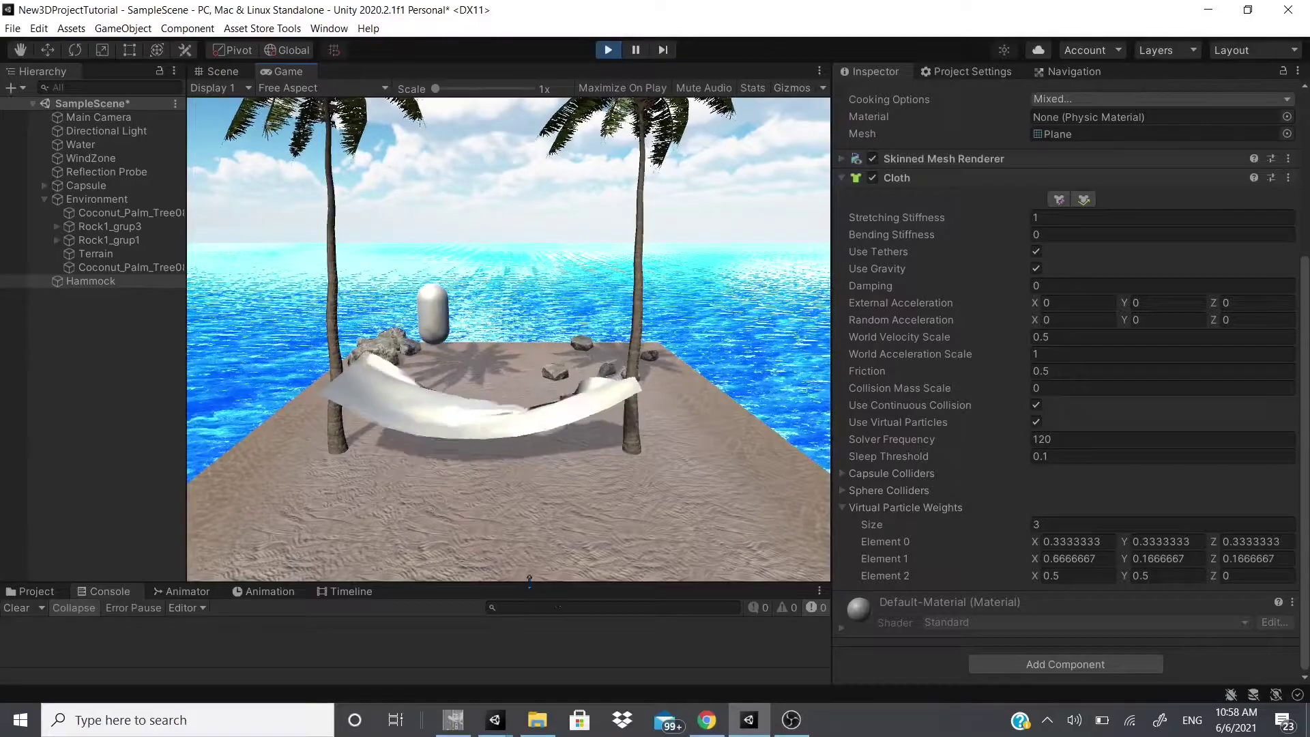
key(ctrl+p)
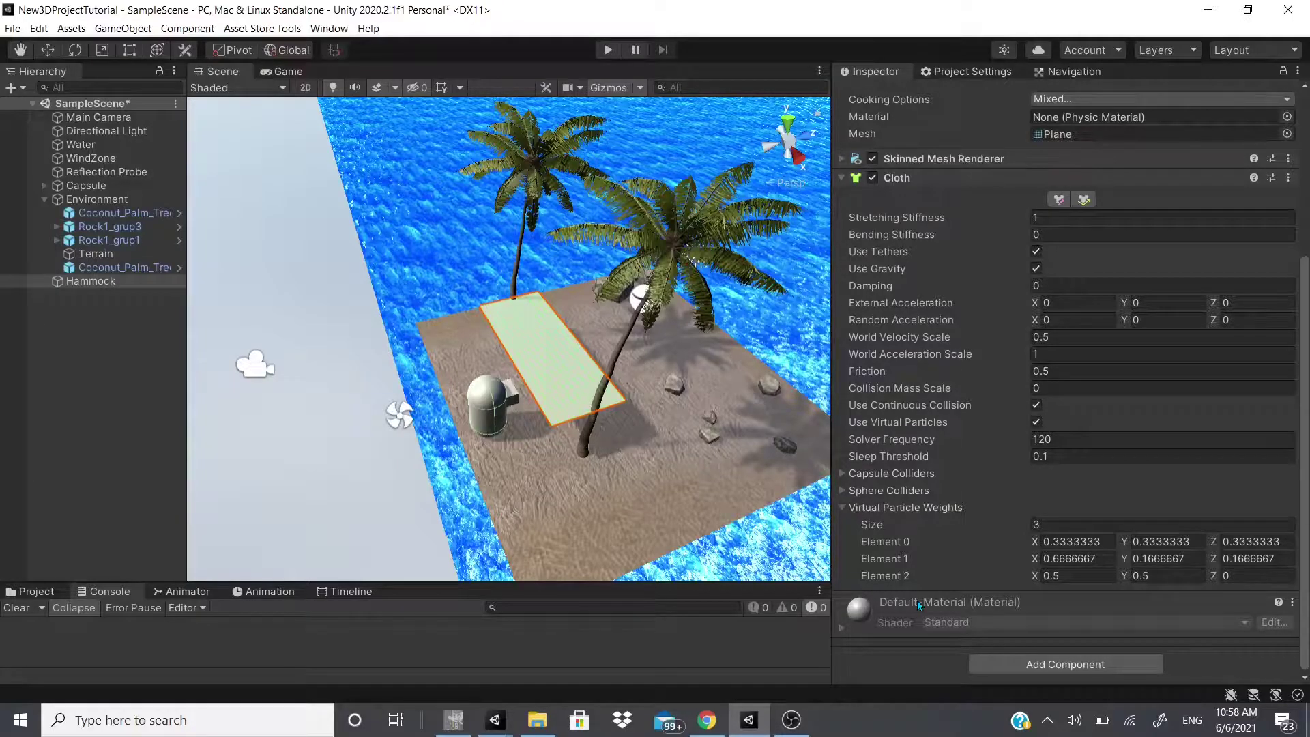
Step: Edit the hammock's cloth constraints with a 0.18 brush radius and paint a Max Distance of 0 onto the cloth vertices
scroll(526, 345, up, 5)
key(f)
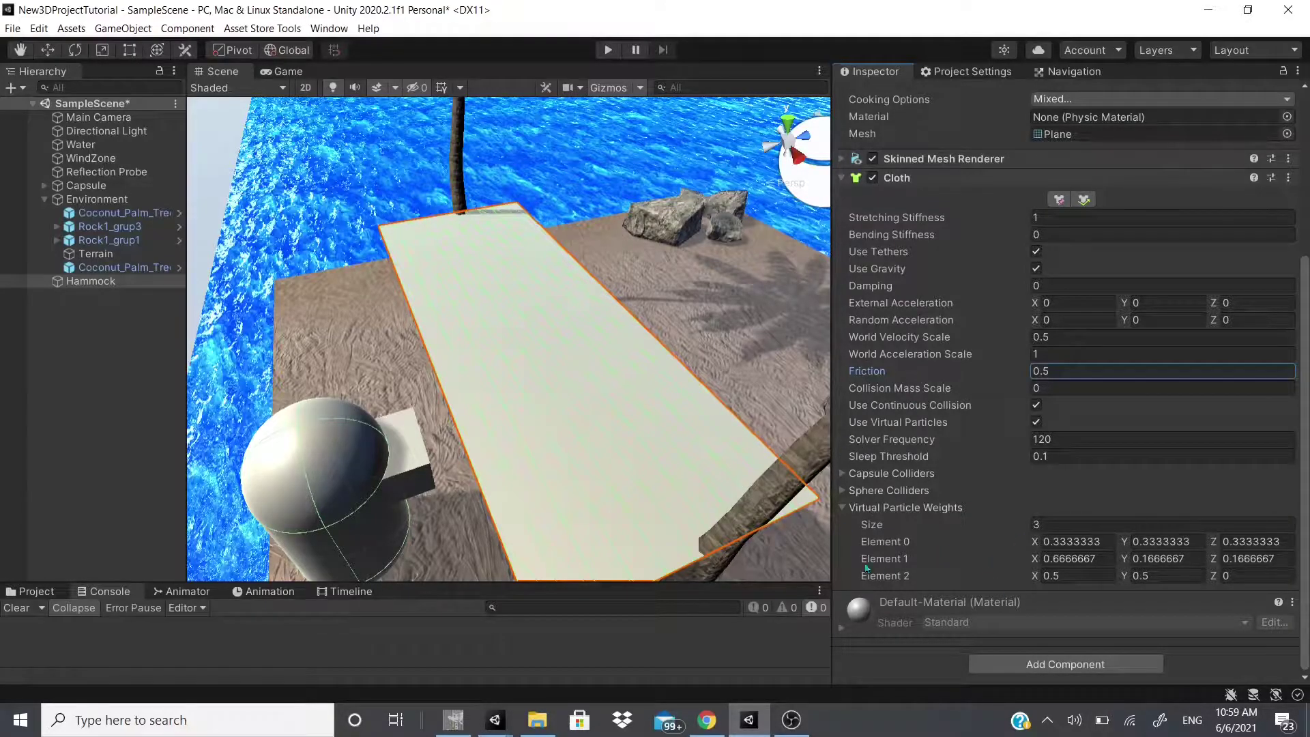
click(1059, 198)
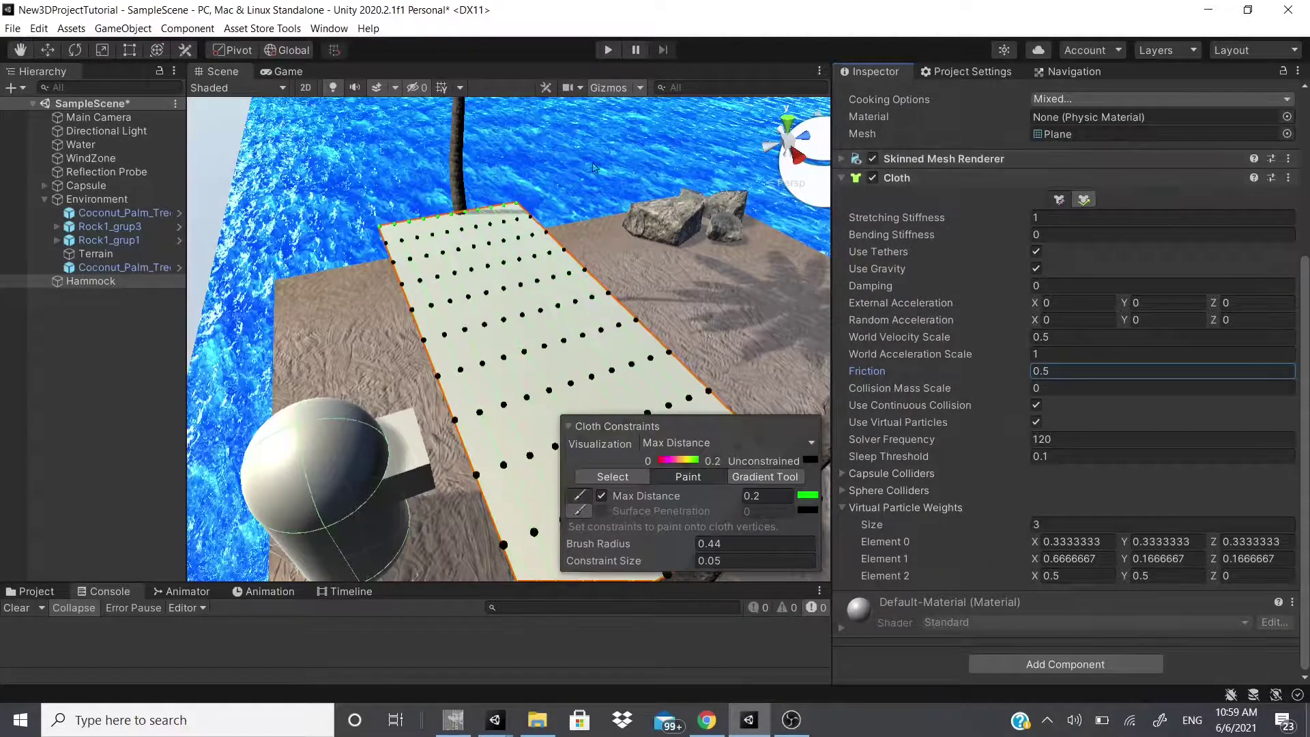
scroll(477, 273, up, 3)
scroll(541, 313, down, 2)
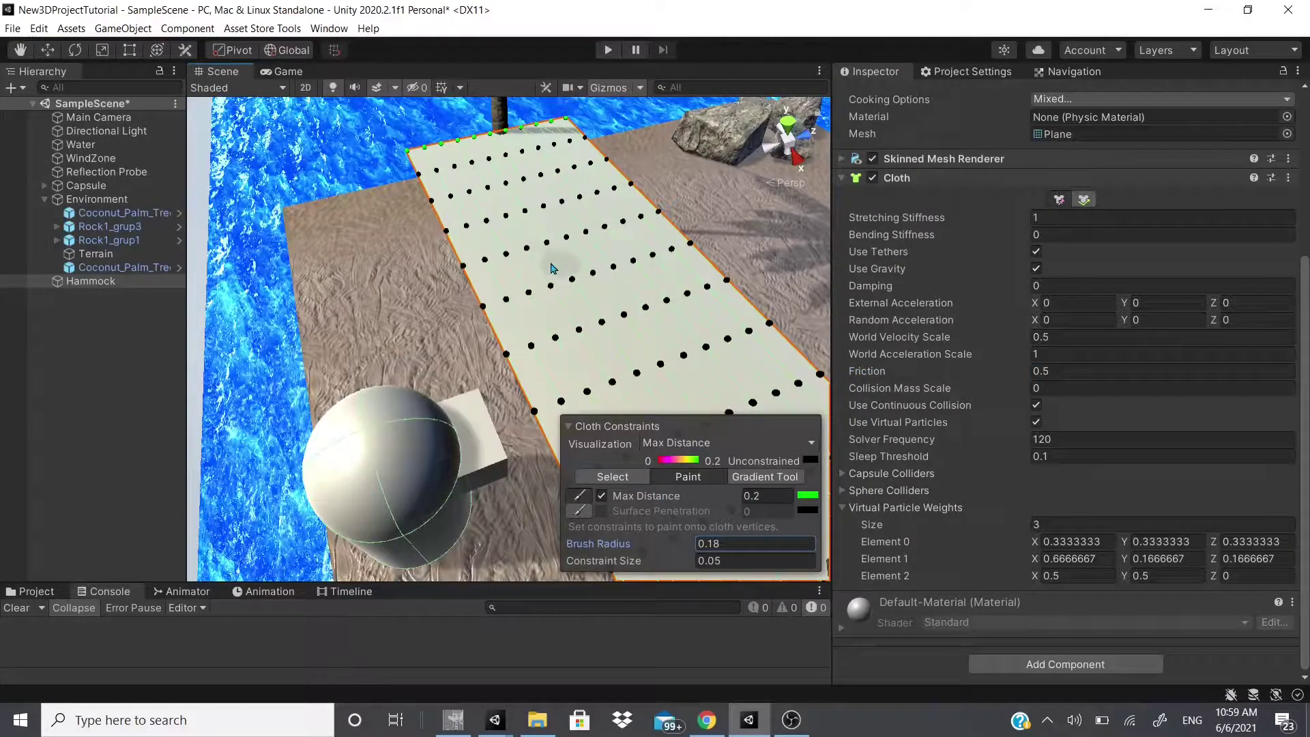
scroll(558, 243, down, 2)
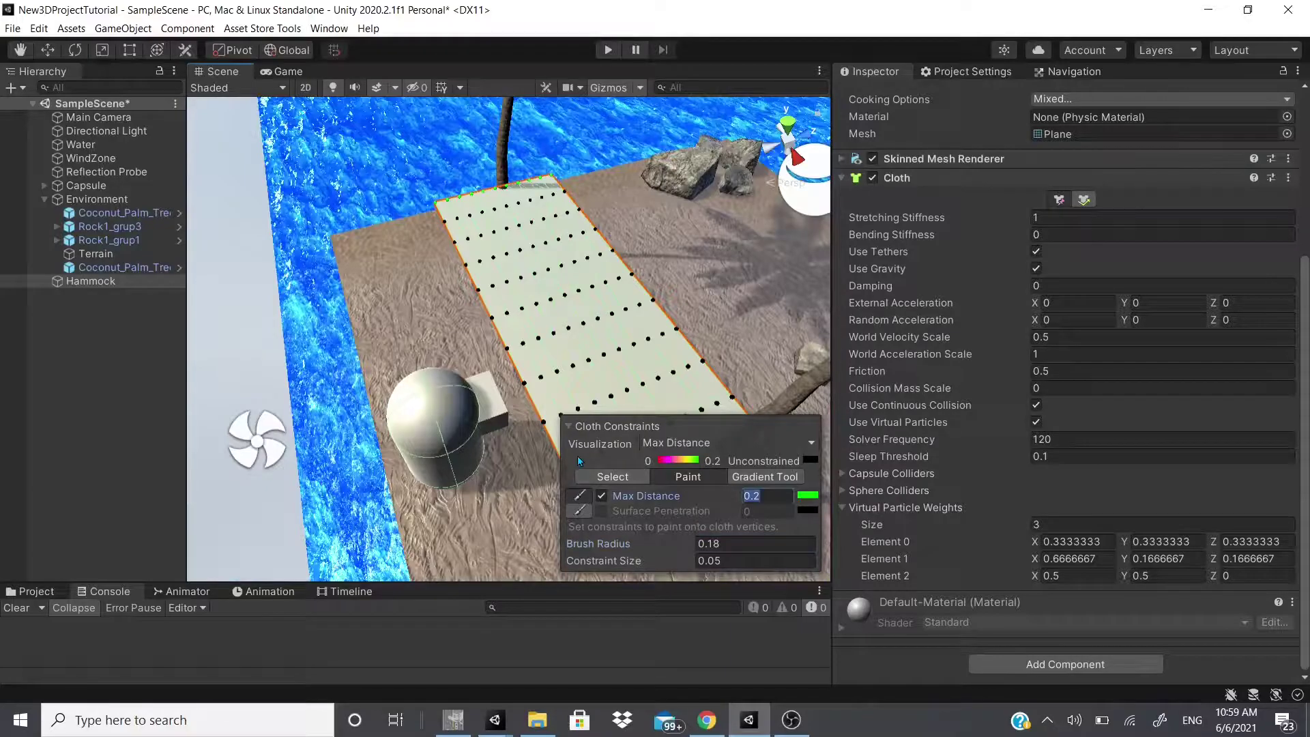
text(0)
mouse_move(507, 285)
mouse_down()
mouse_move(578, 356)
mouse_move(622, 345)
mouse_move(642, 387)
mouse_move(582, 333)
mouse_move(608, 354)
mouse_up()
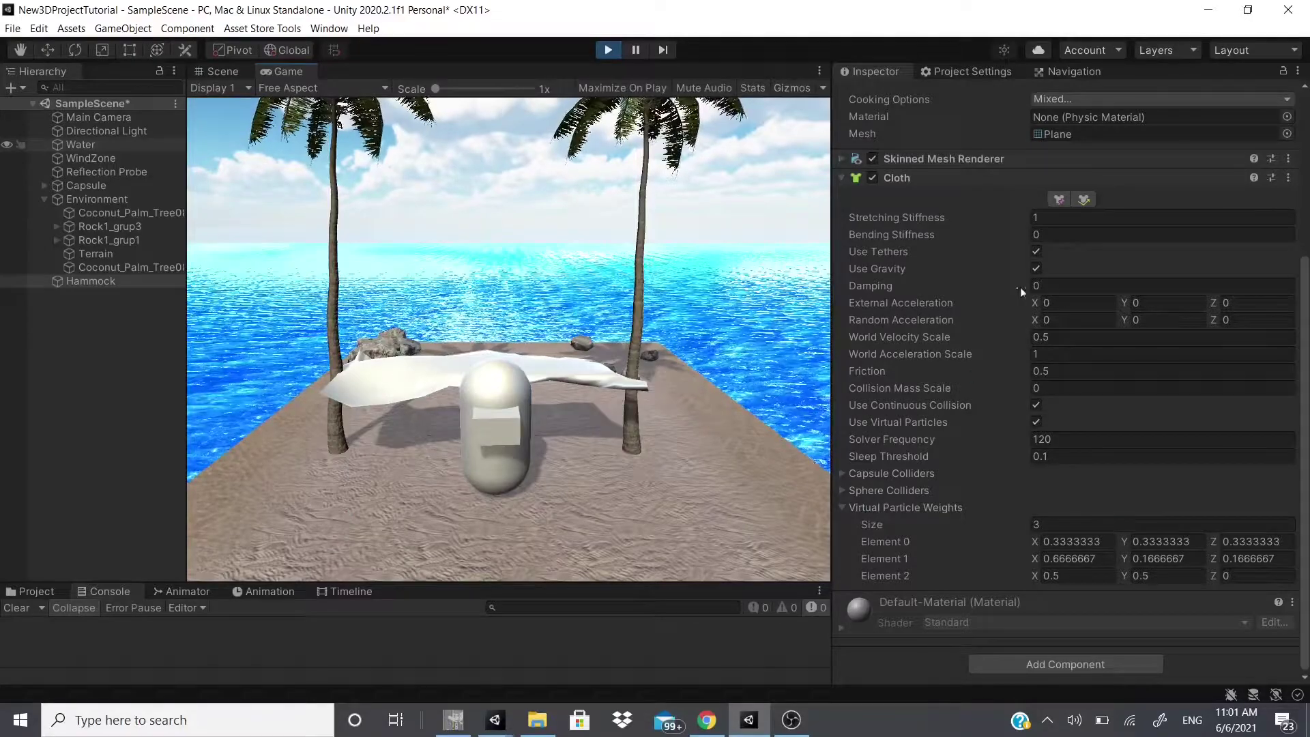
Step: Open the list of components that can be added to the hammock
click(998, 665)
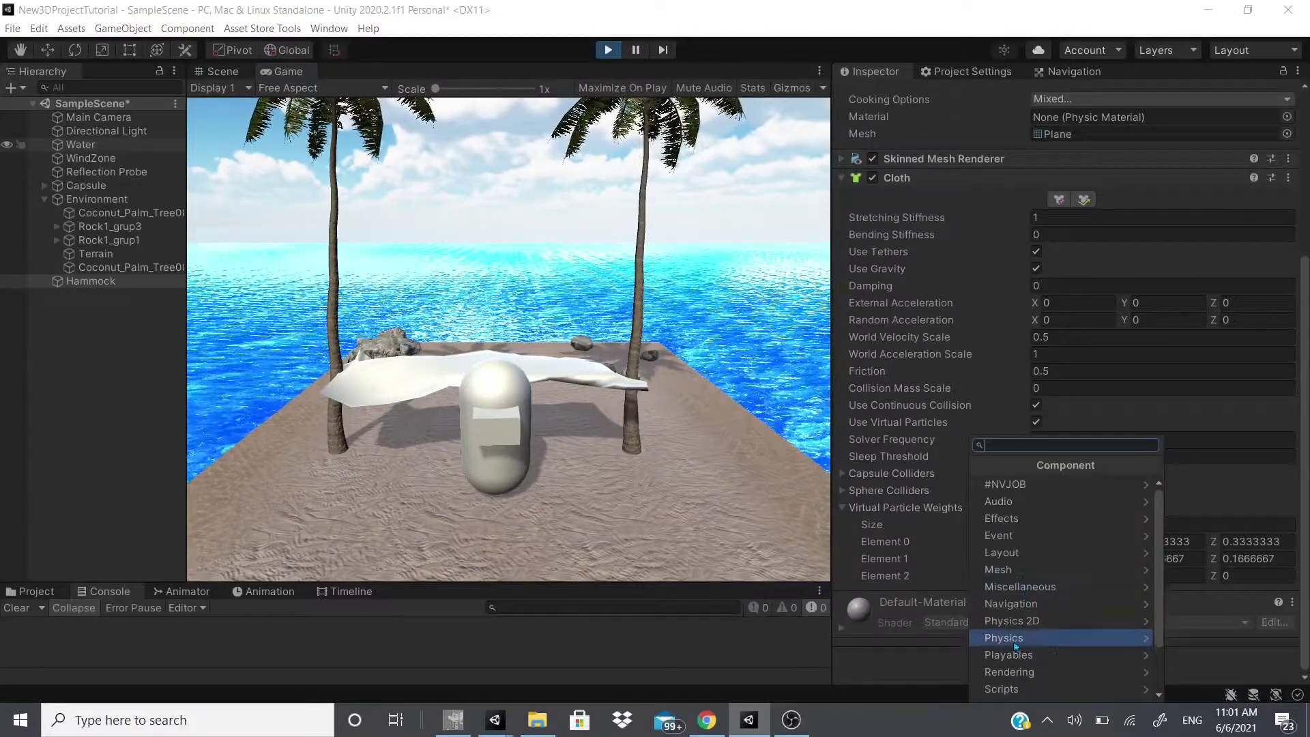